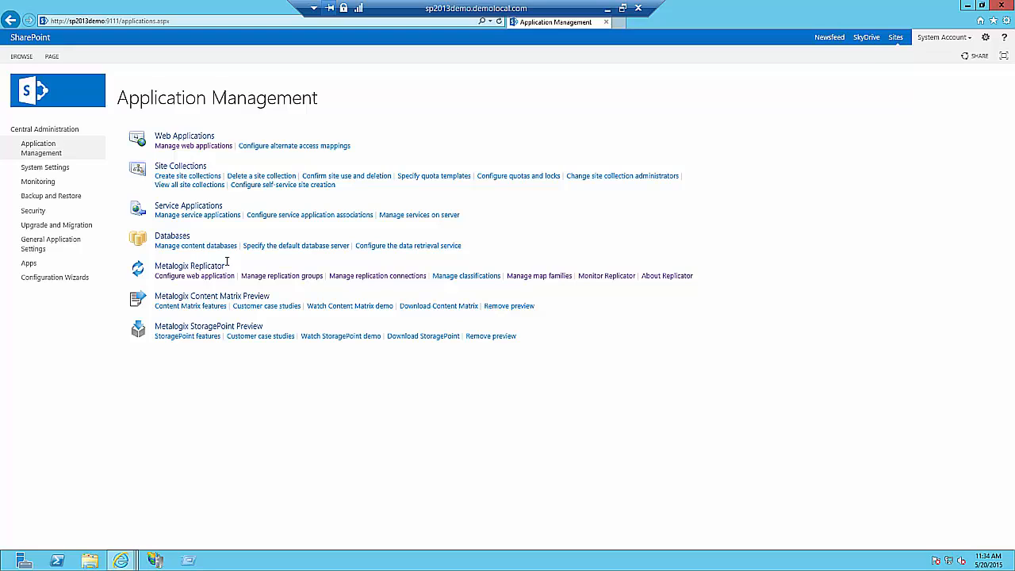
left_click(217, 277)
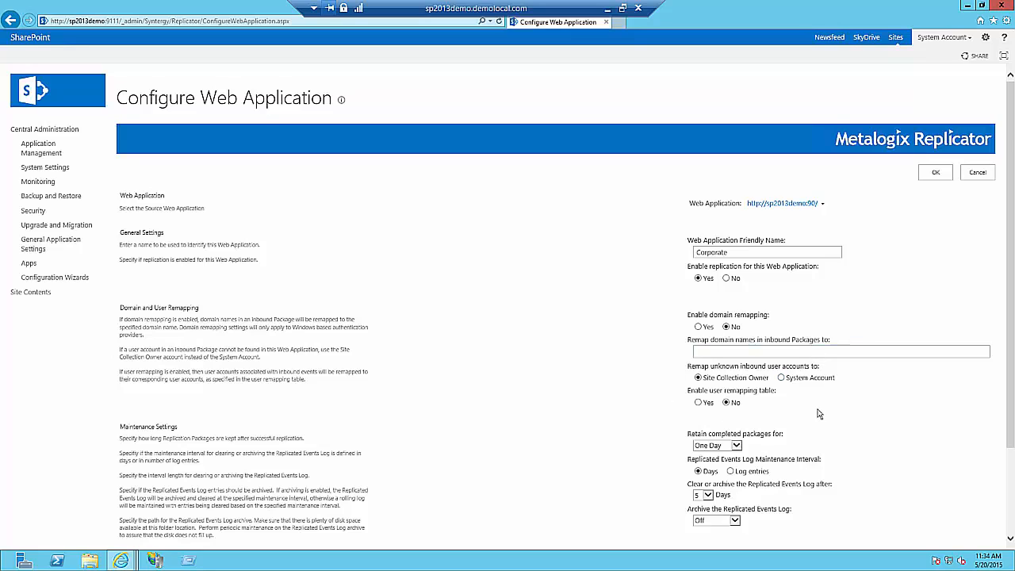
left_click(979, 172)
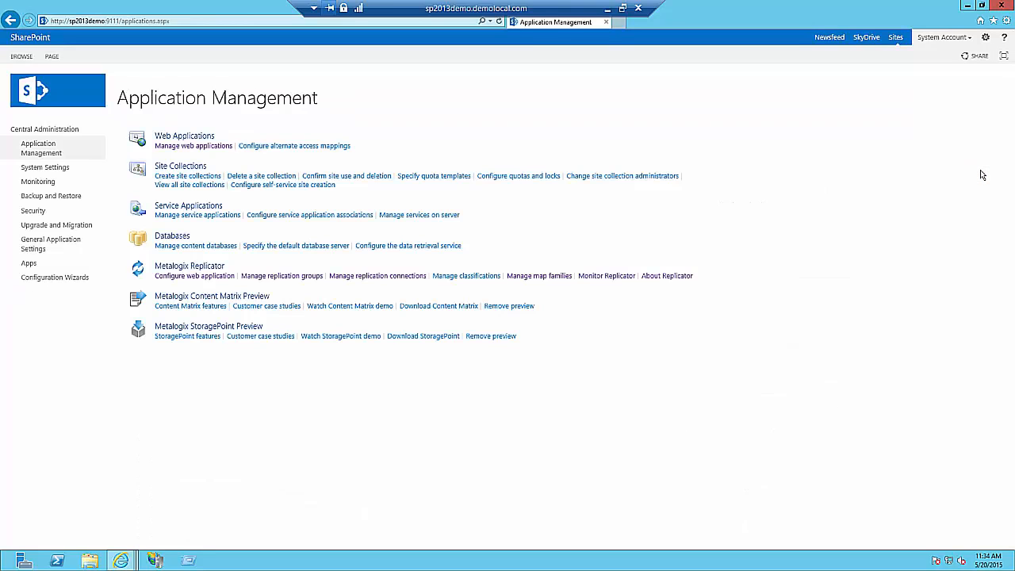
Open the replication groups and try Adaptive as the replication mode for a new group, then discard it
left_click(314, 276)
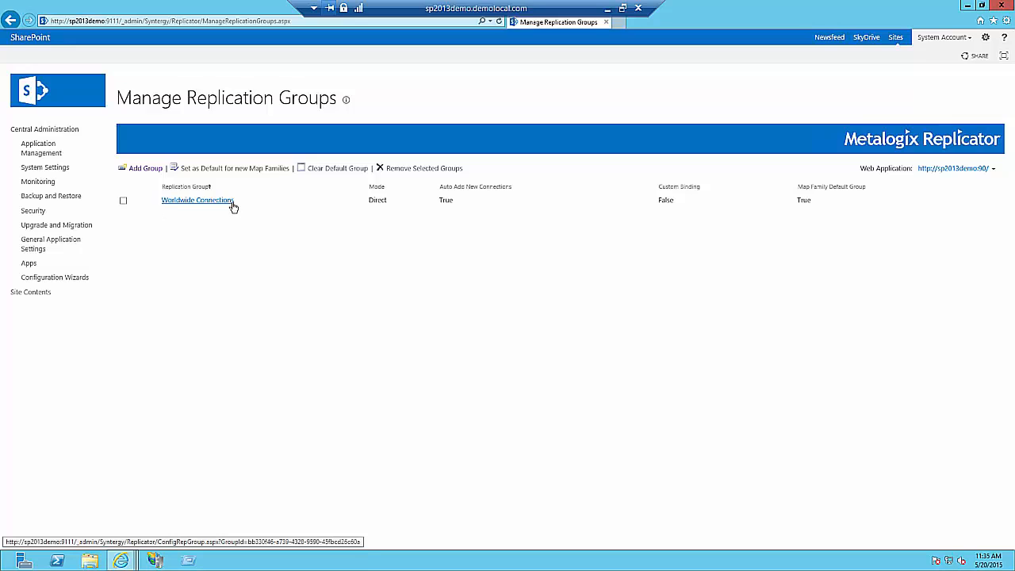
left_click(153, 168)
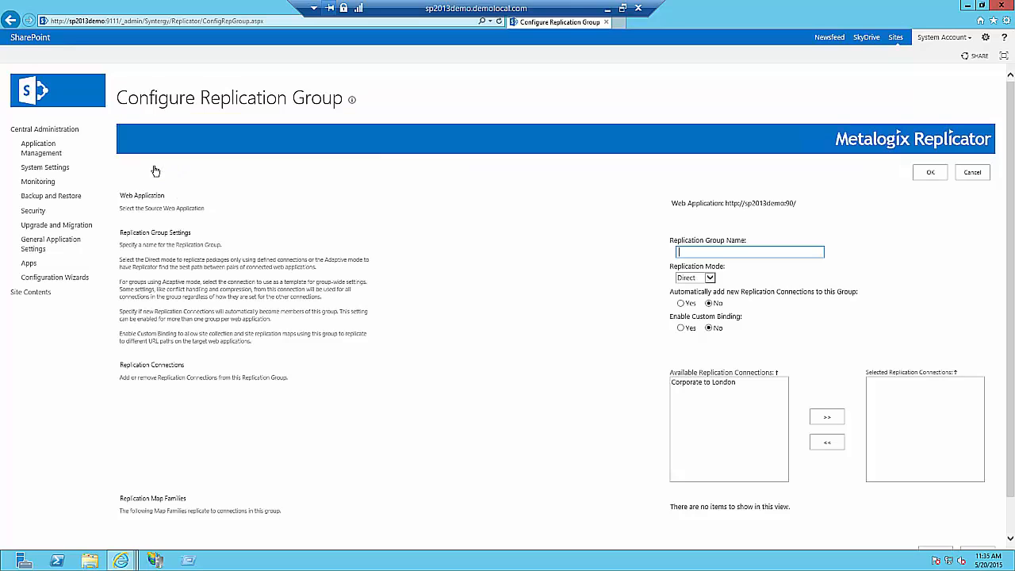
left_click(709, 280)
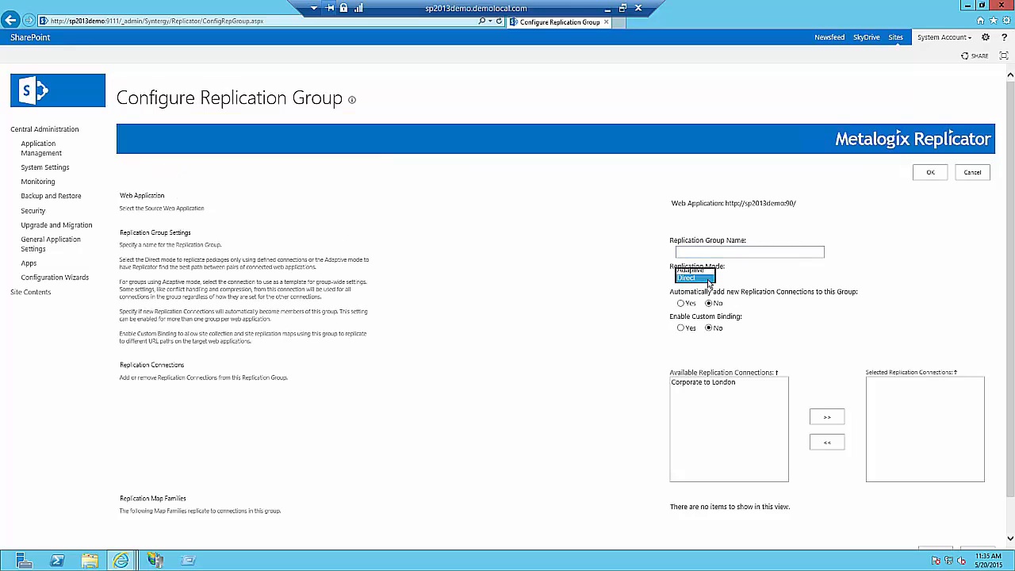
left_click(692, 272)
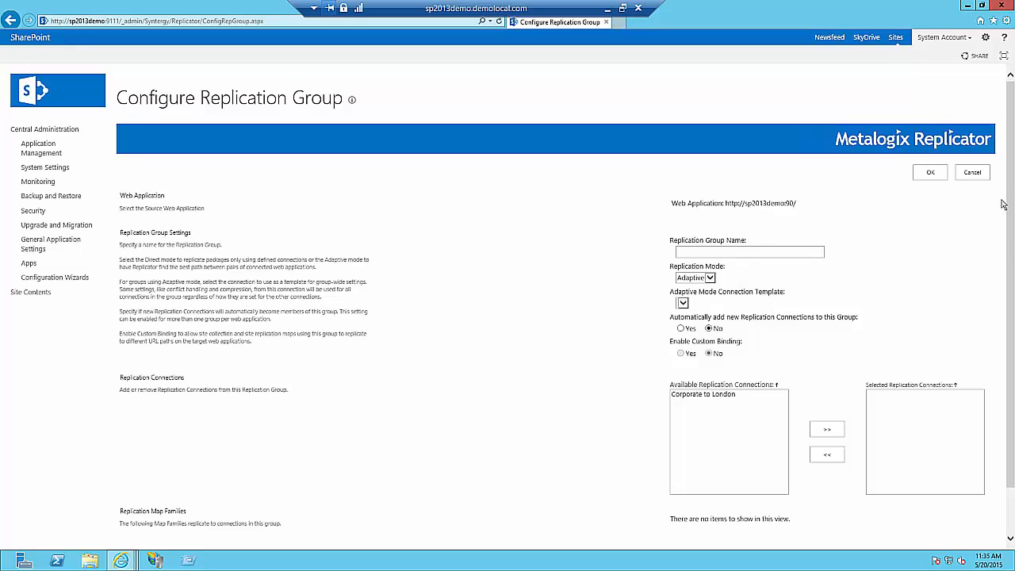
left_click(982, 172)
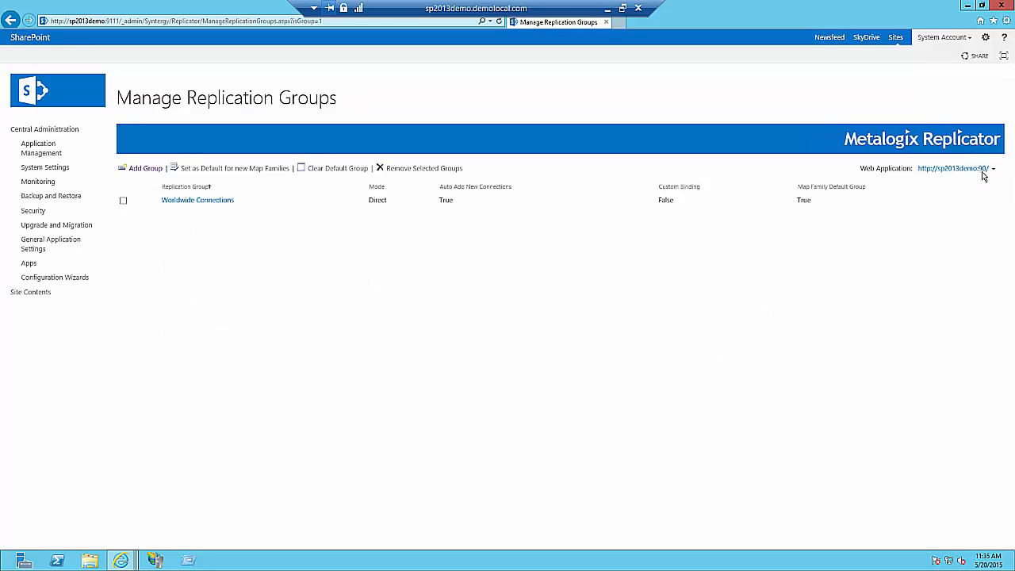
Open the Corporate to London replication connection and review its transport and protocol choices
left_click(53, 149)
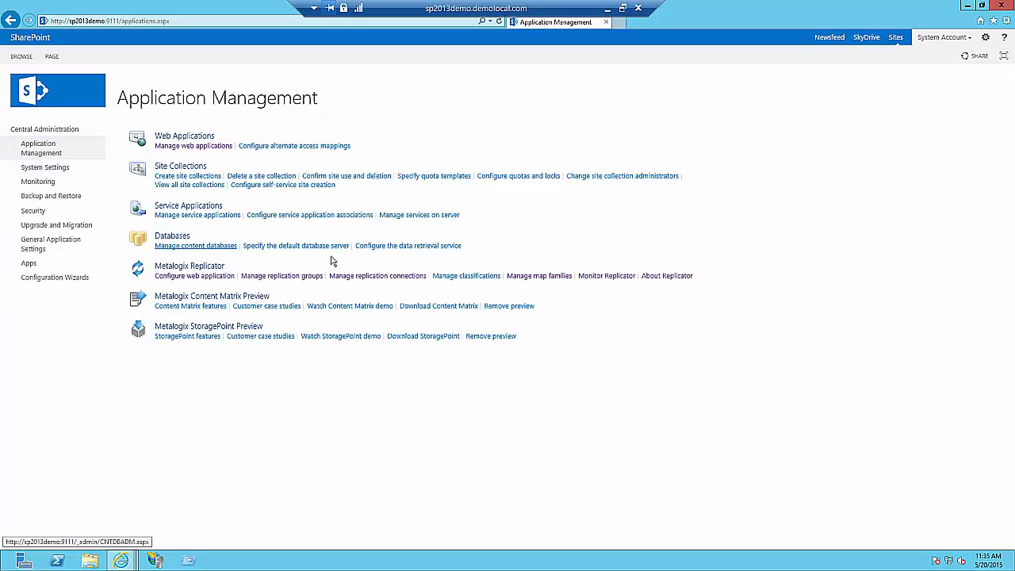
left_click(405, 278)
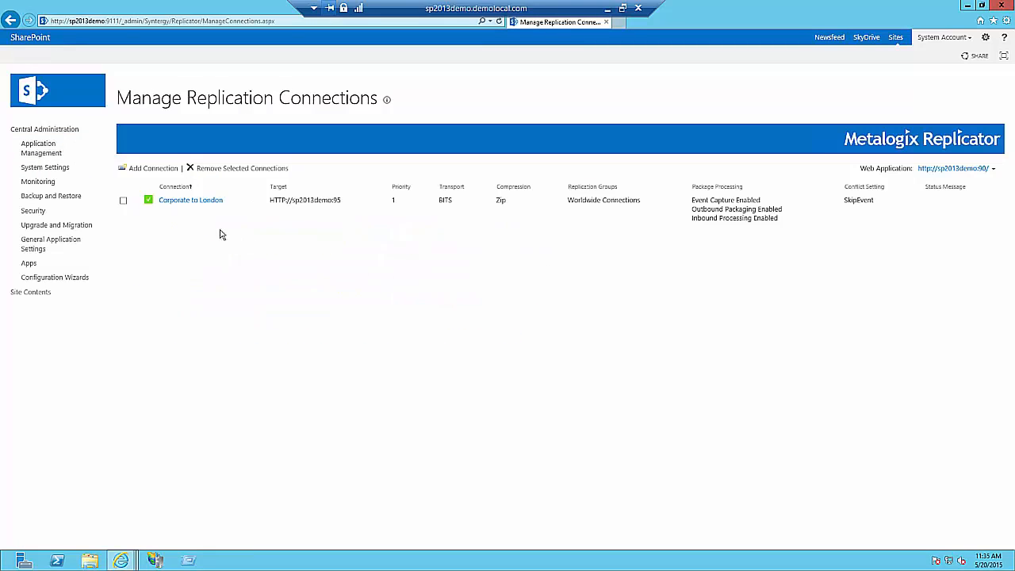
left_click(179, 204)
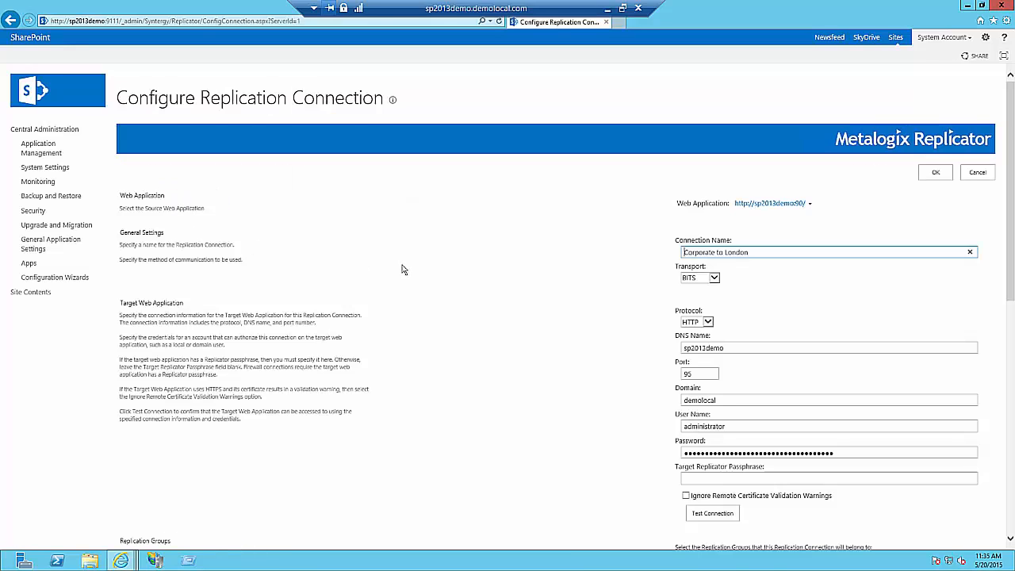
left_click(715, 278)
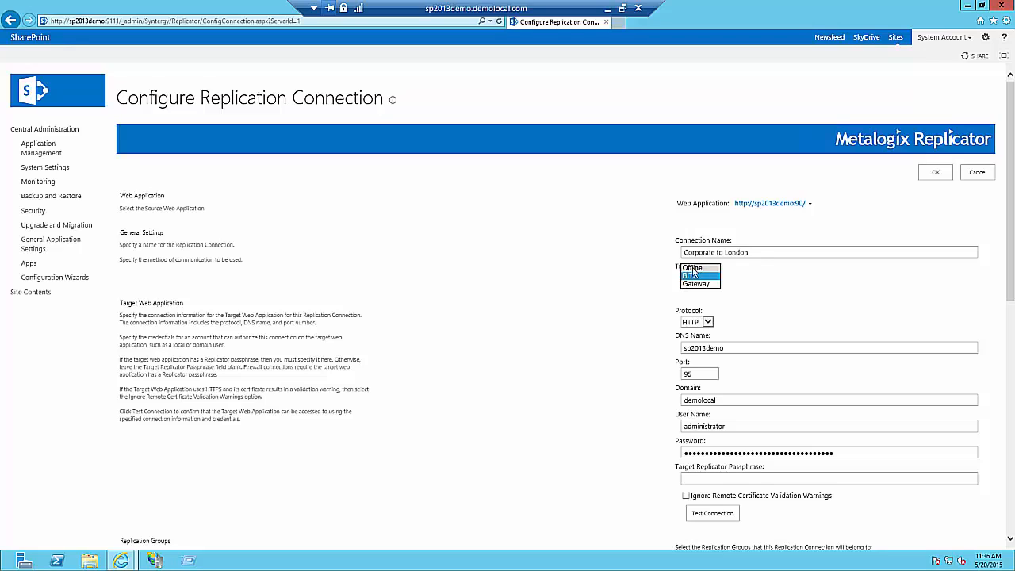
left_click(638, 301)
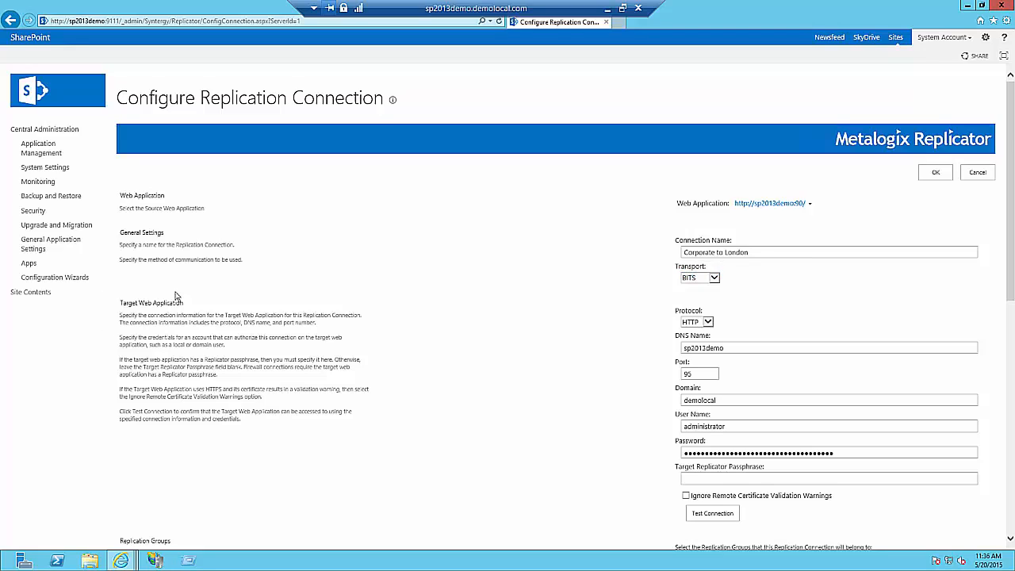
left_click(709, 322)
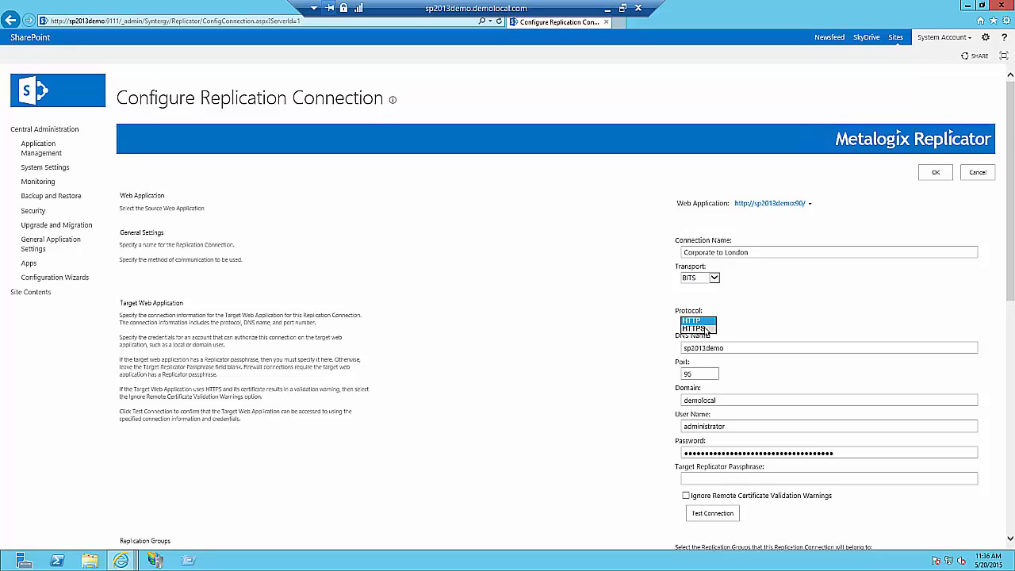
left_click(746, 340)
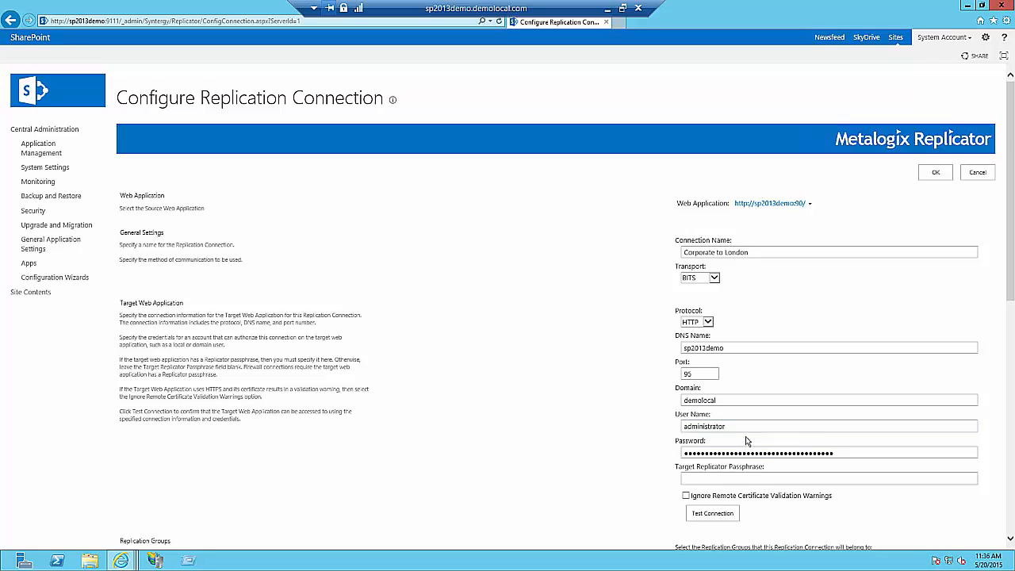
Examine the Corporate to London connection's conflict, compression and BITS transport settings, then leave its configuration without saving
scroll(876, 468, "down", 4)
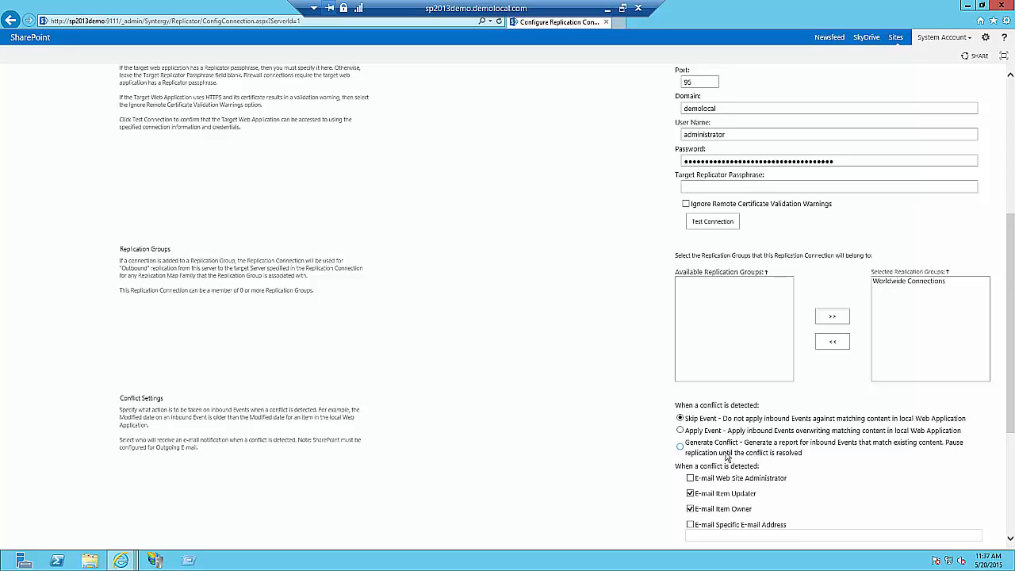
scroll(818, 492, "down", 2)
scroll(818, 492, "down", 1)
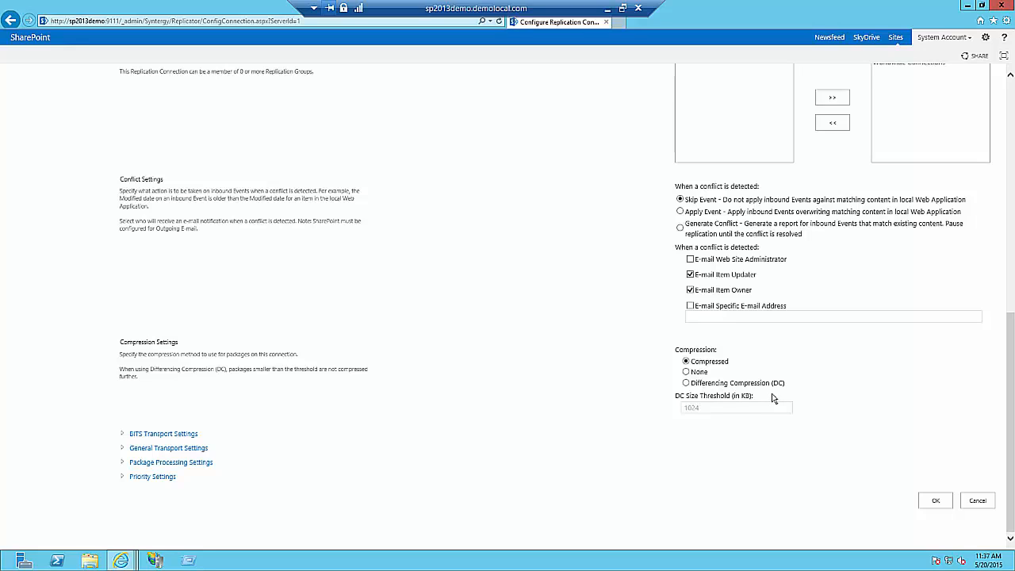
left_click(157, 436)
scroll(766, 429, "down", 3)
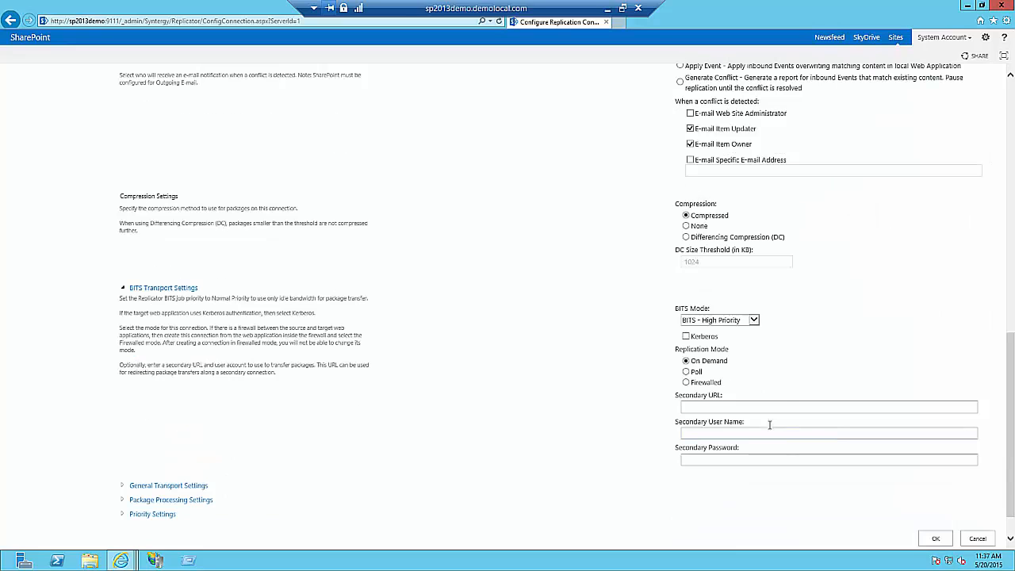
left_click(754, 321)
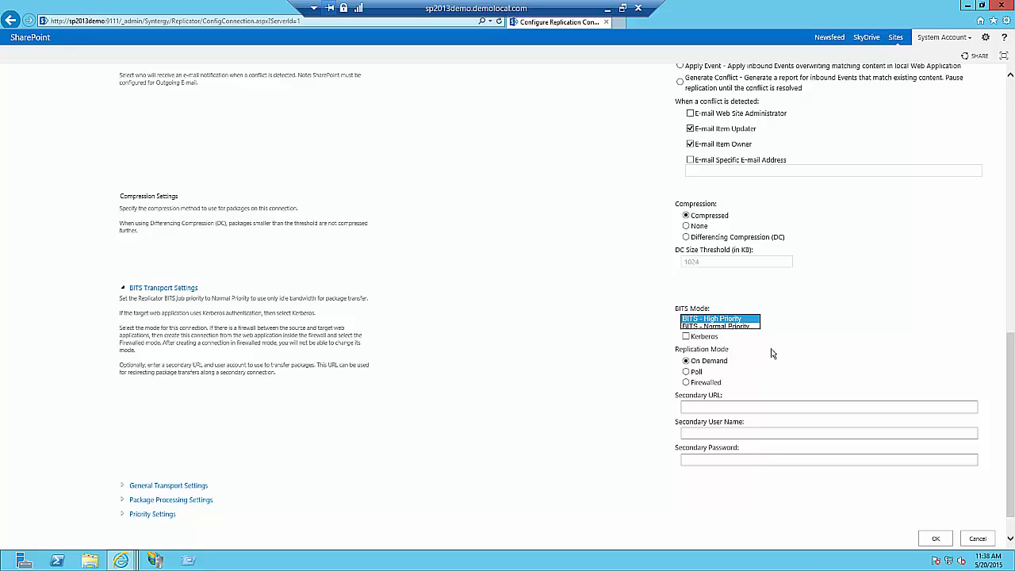
left_click(724, 348)
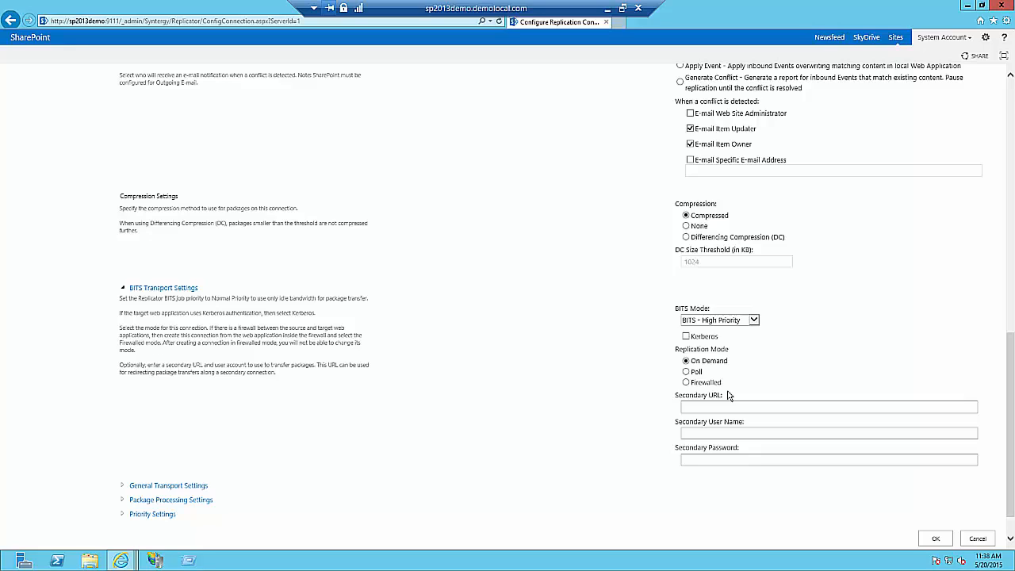
left_click(977, 538)
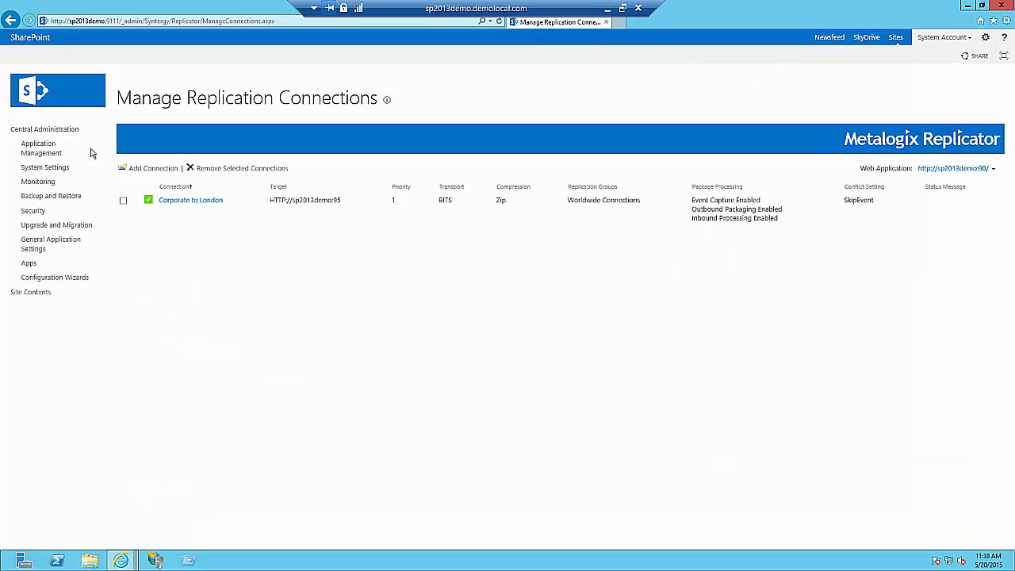
Start a new Replicator map family named "Local Map family" with the Site Collection scope
left_click(51, 148)
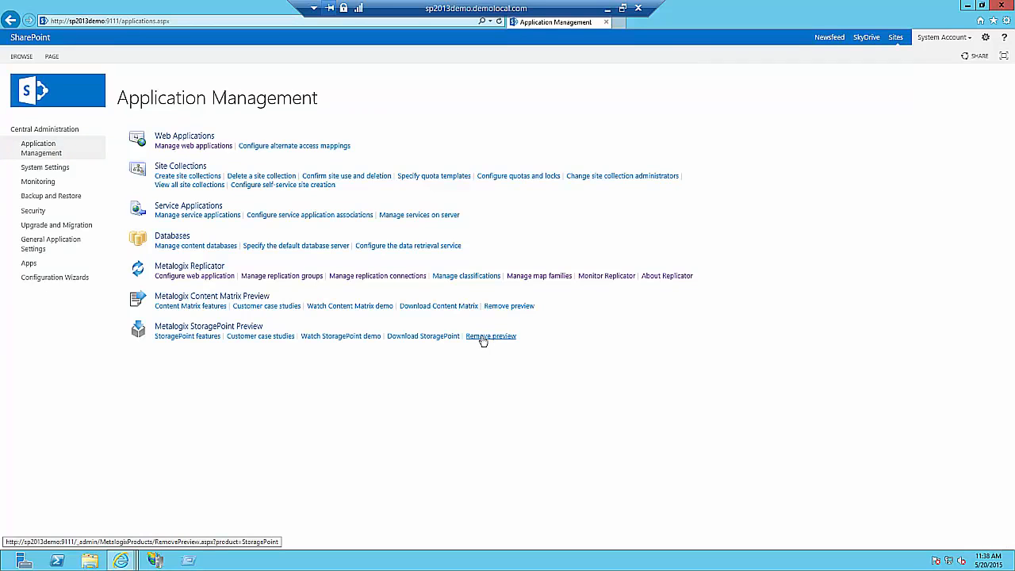
left_click(552, 284)
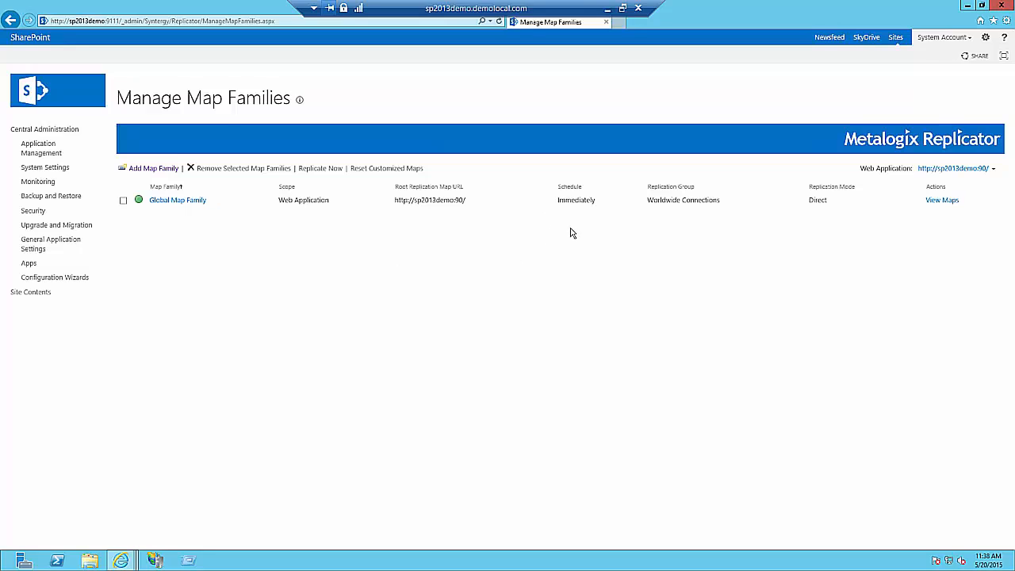
left_click(163, 169)
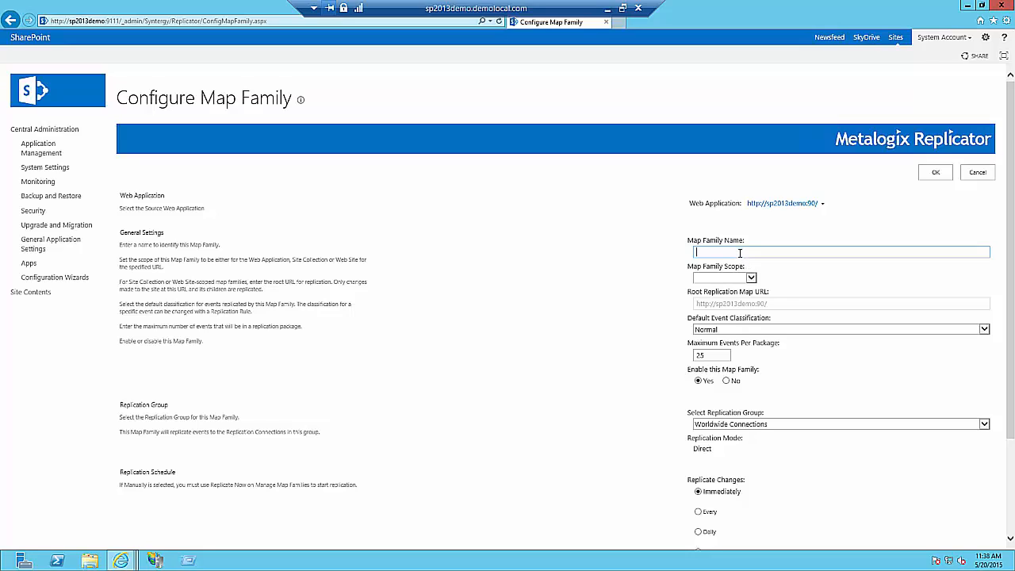
type("Local Map family")
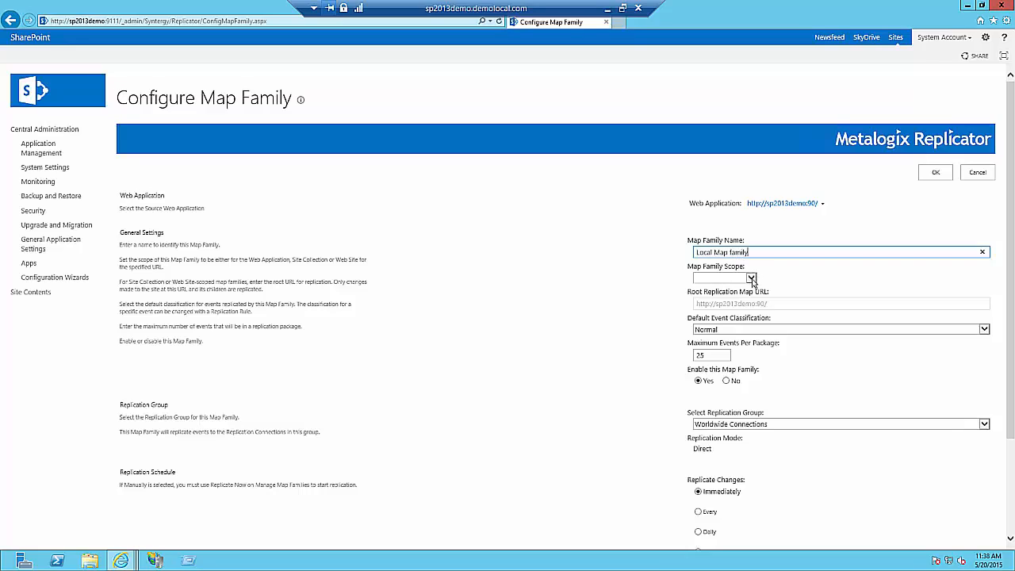
left_click(751, 278)
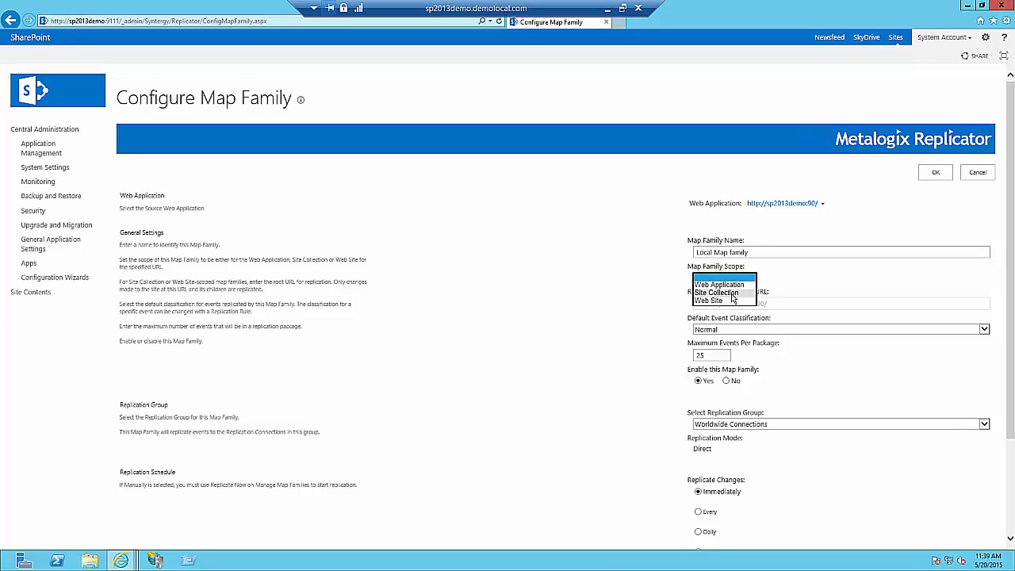
left_click(732, 295)
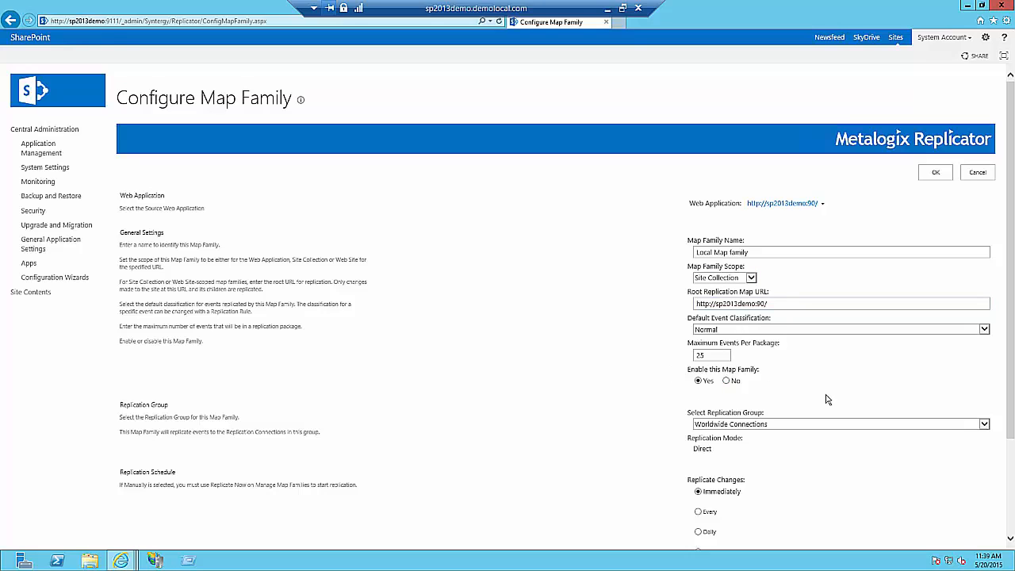
Try the interval, daily, weekly and monthly replication schedules for the new map family
scroll(825, 399, "down", 2)
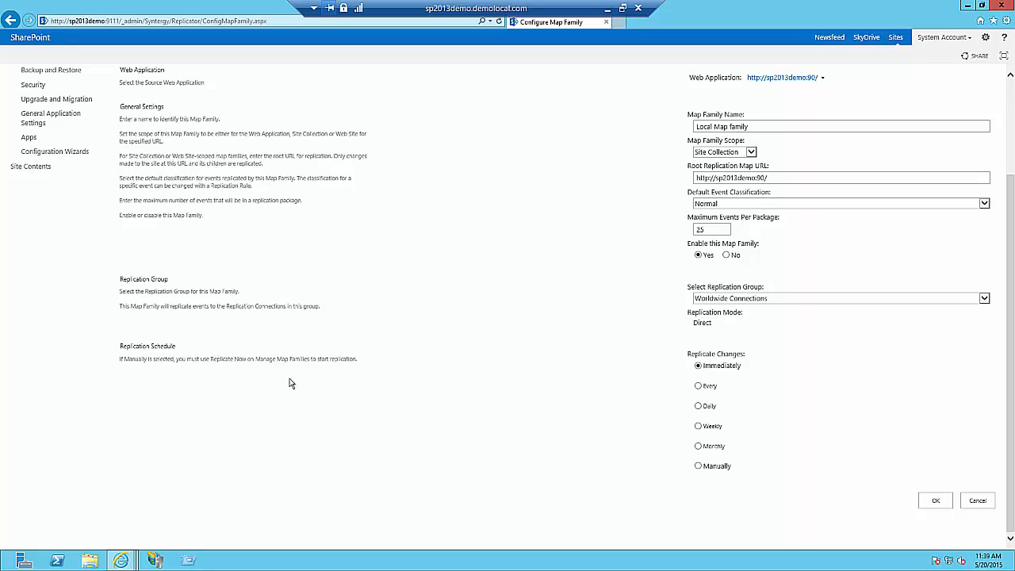
left_click(714, 387)
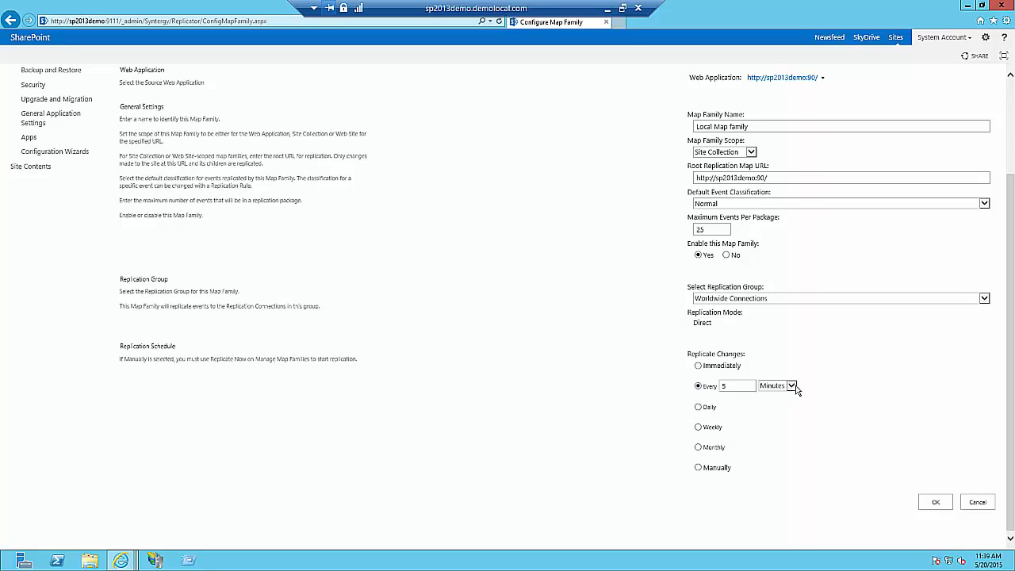
left_click(793, 388)
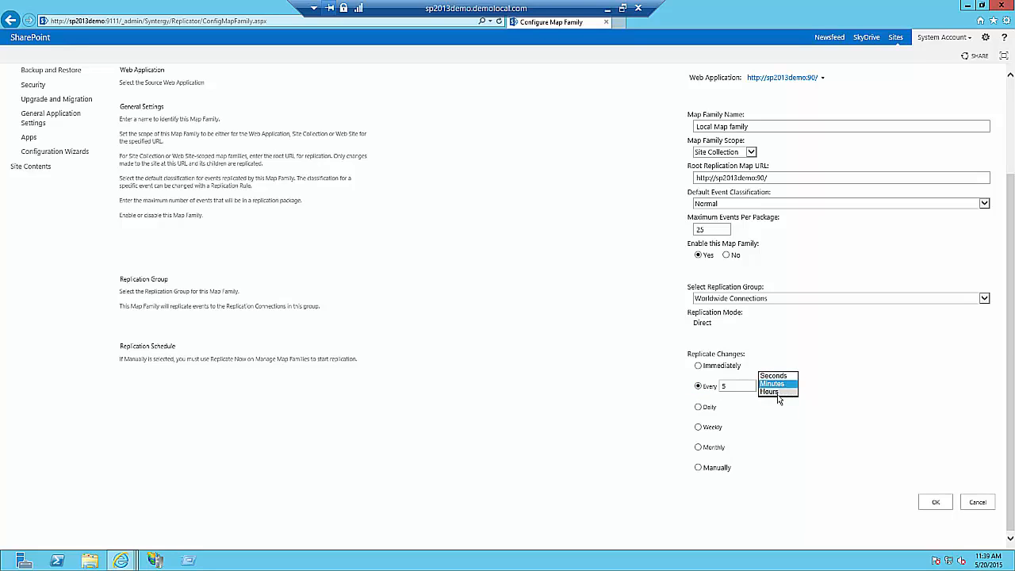
left_click(709, 408)
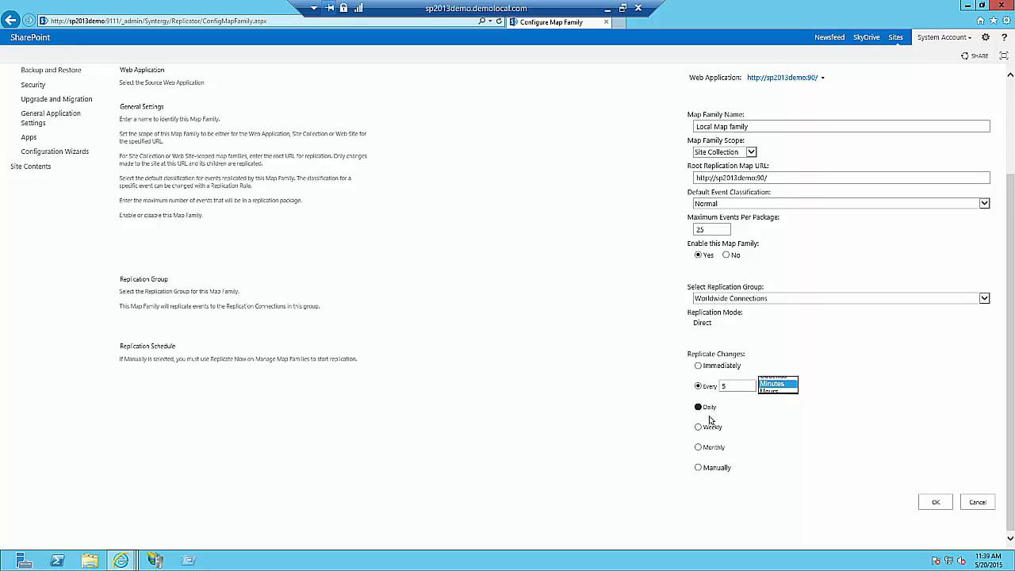
left_click(711, 428)
left_click(699, 447)
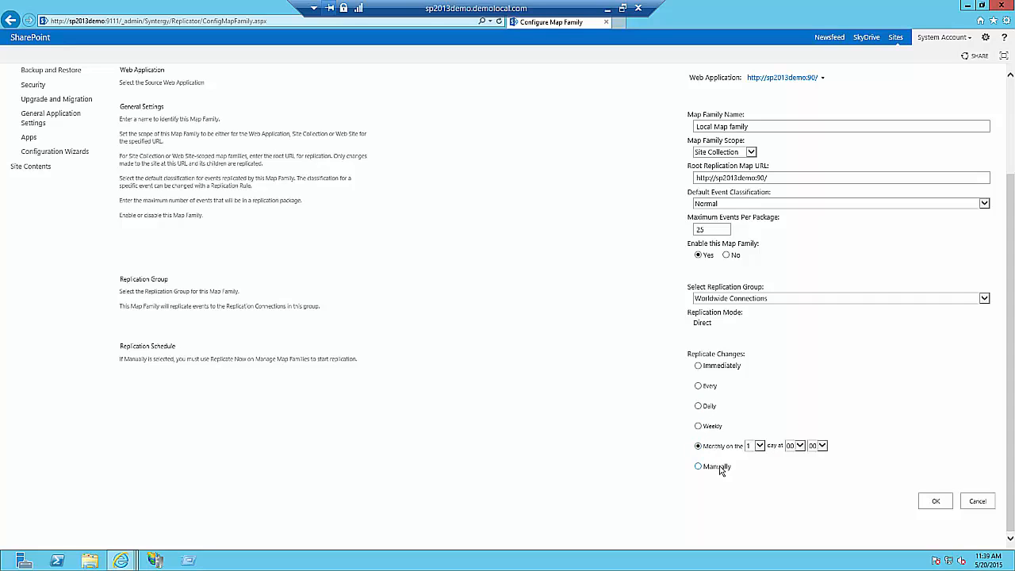
Set the new map family to replicate changes immediately and save it
left_click(718, 367)
left_click(936, 503)
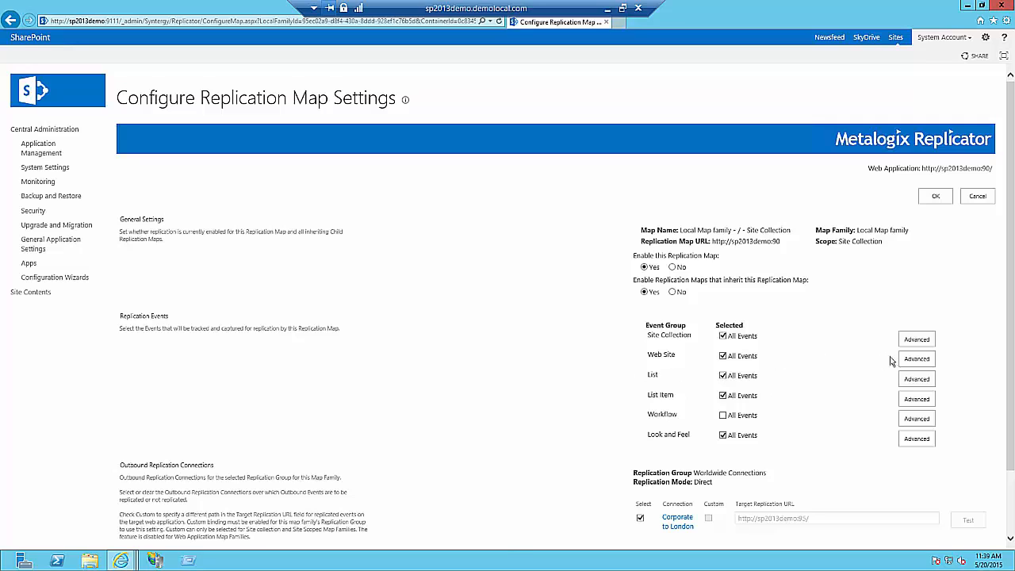
Examine the individual Web Site replication events available in the map's advanced event selection, from web permissions through social data
left_click(916, 360)
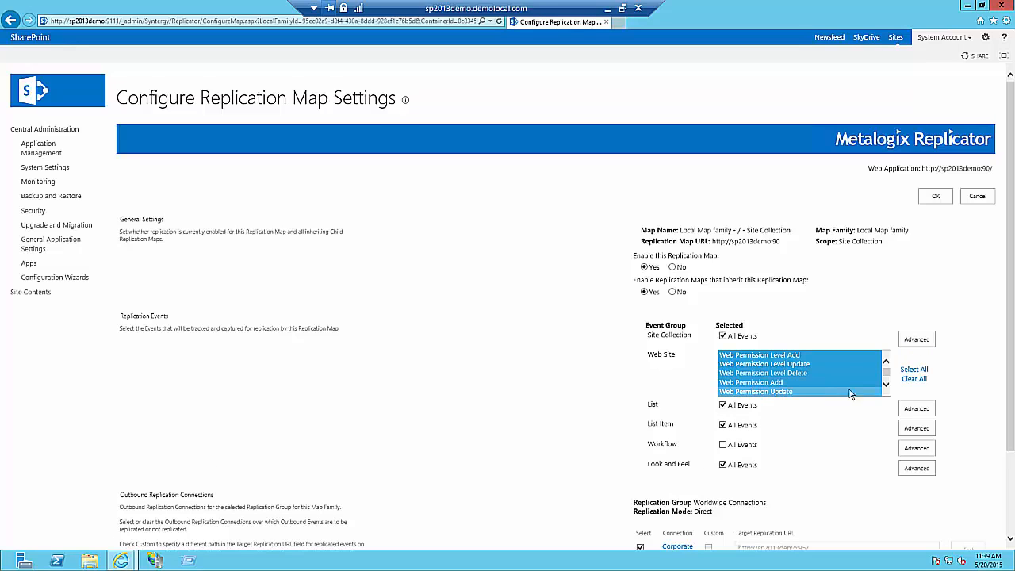
left_click(886, 387)
left_click(886, 387)
left_click(887, 388)
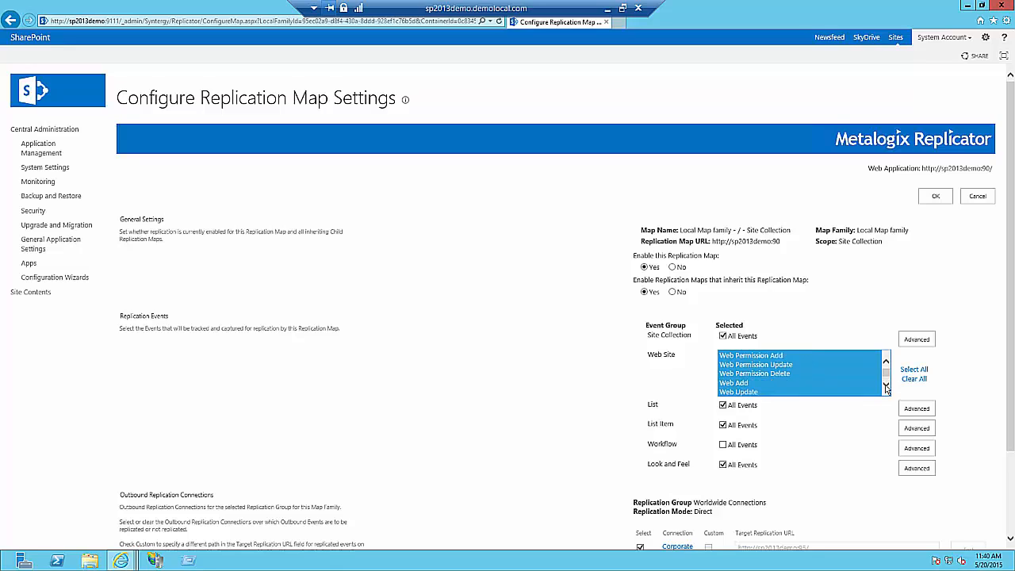
left_click(886, 387)
left_click(886, 387)
left_click(886, 387)
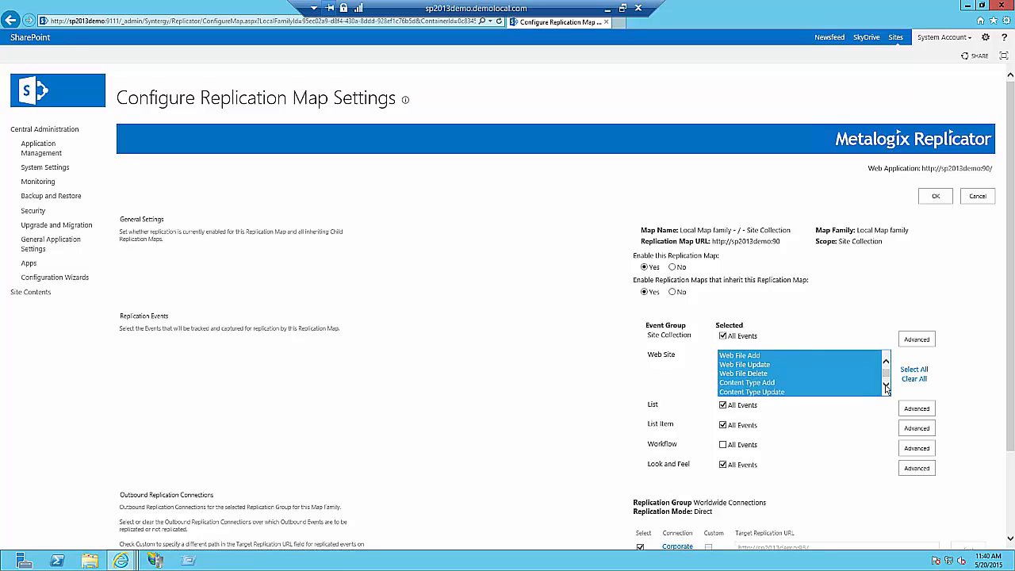
left_click(887, 387)
left_click(886, 387)
left_click(886, 387)
left_click(886, 387)
left_click(886, 387)
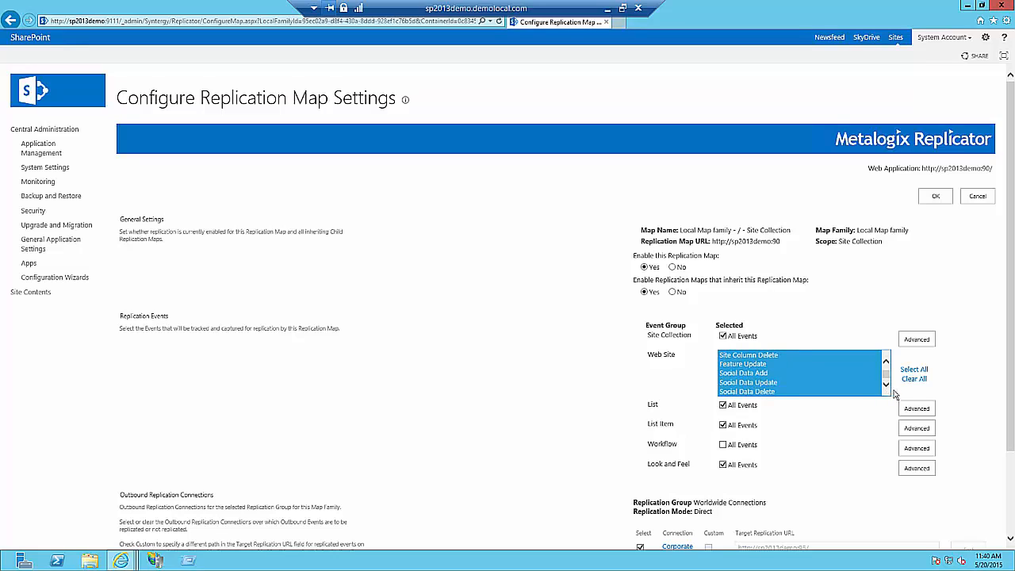
Expand the List and List Item event groups into their individual replication events and review them
left_click(916, 408)
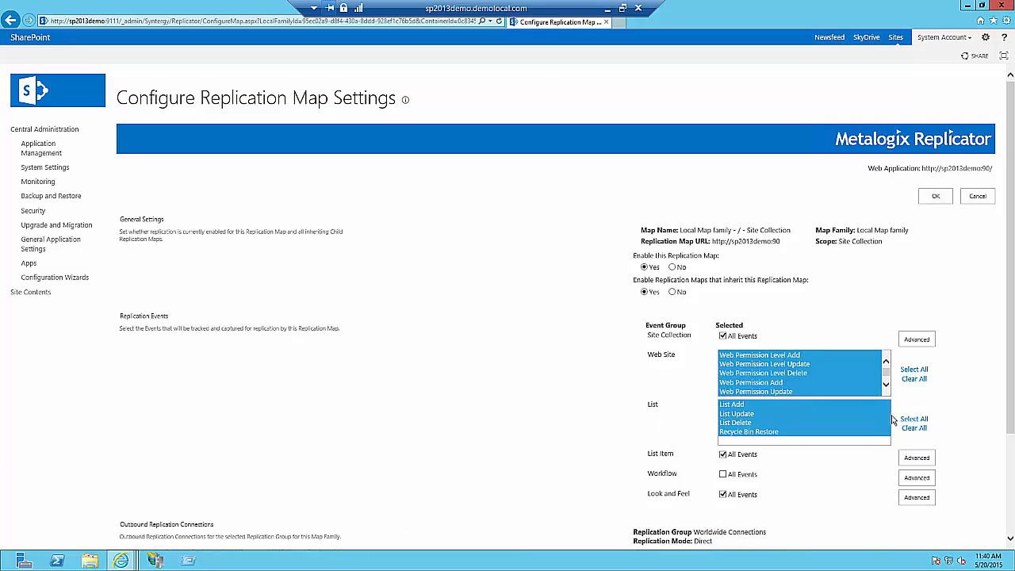
scroll(898, 438, "down", 3)
left_click(917, 324)
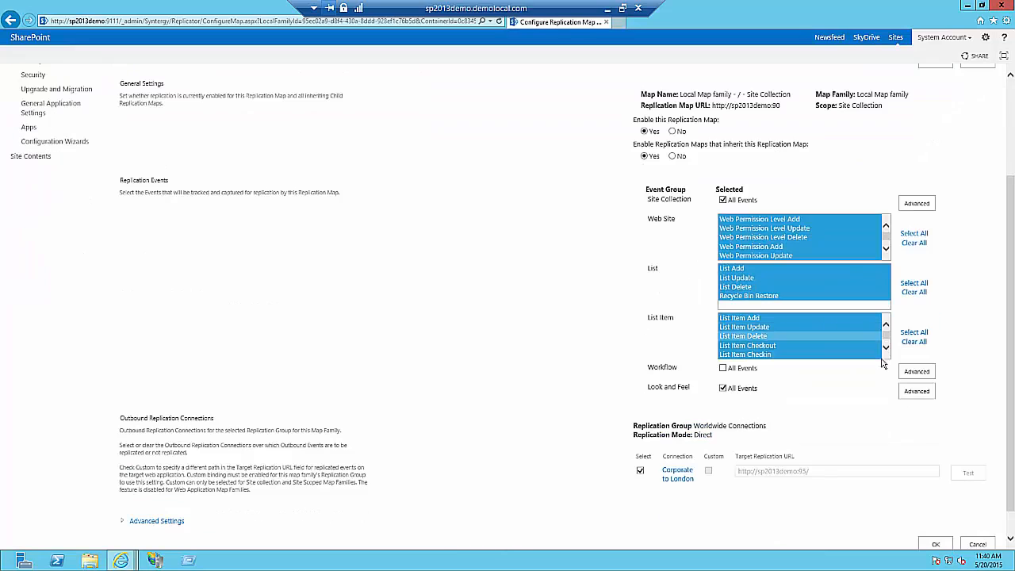
left_click(887, 349)
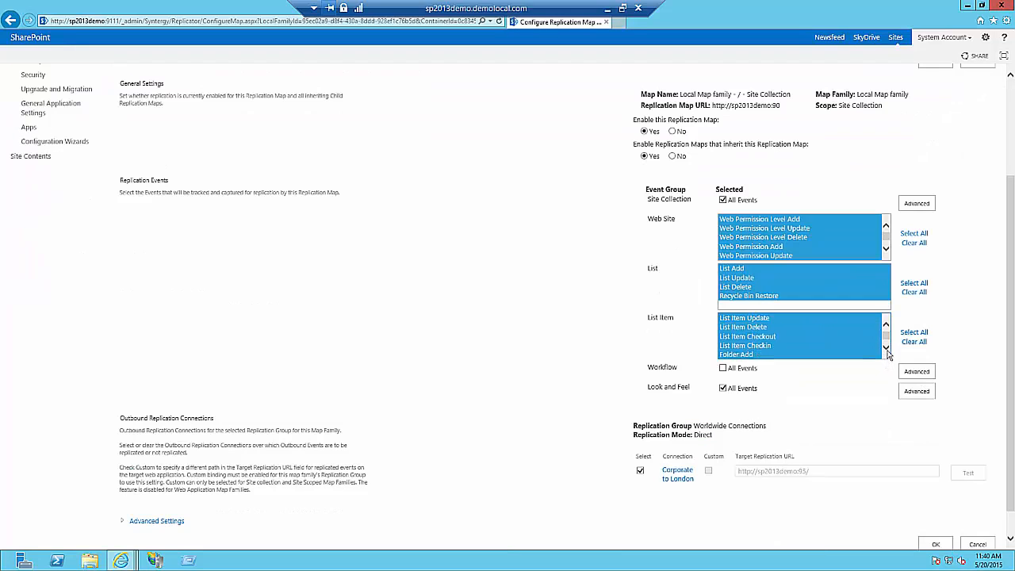
left_click(887, 348)
left_click(887, 348)
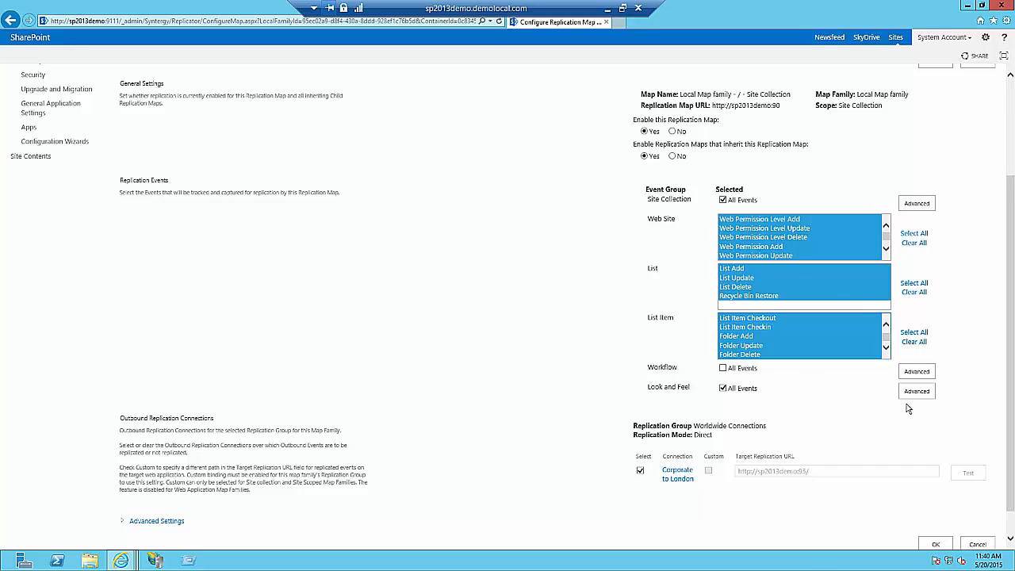
Restrict the replicated events to List Add for lists and List Item Add for list items, and save the replication map settings
left_click(740, 270, "ctrl")
left_click(740, 270)
scroll(749, 325, "up", 1)
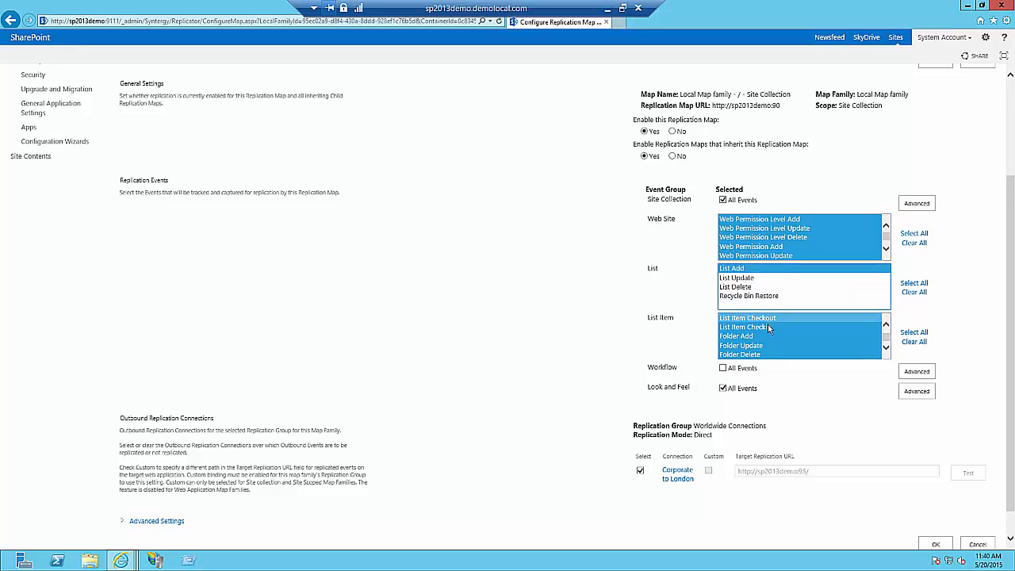
left_click(757, 319)
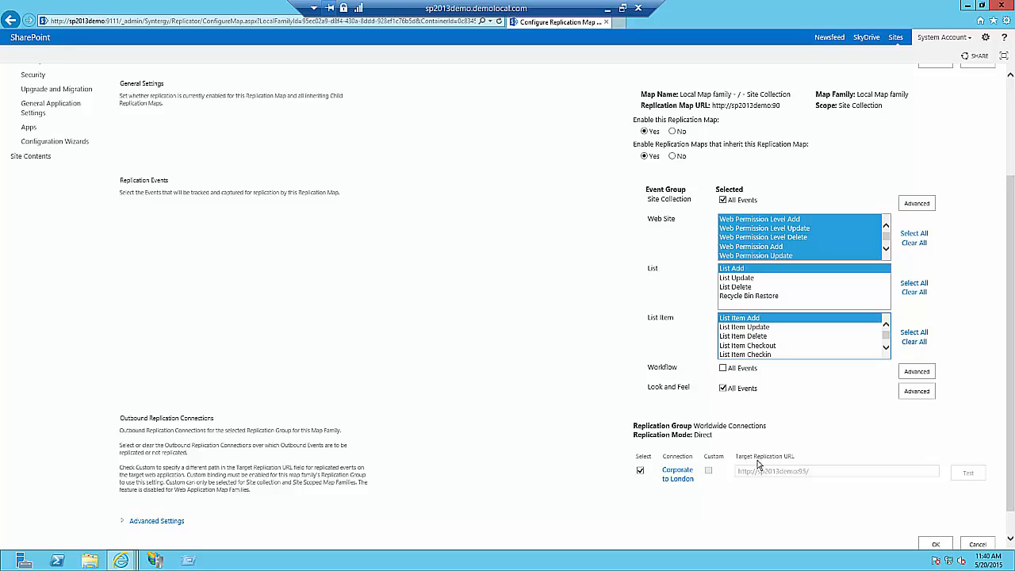
scroll(875, 507, "down", 1)
left_click(935, 516)
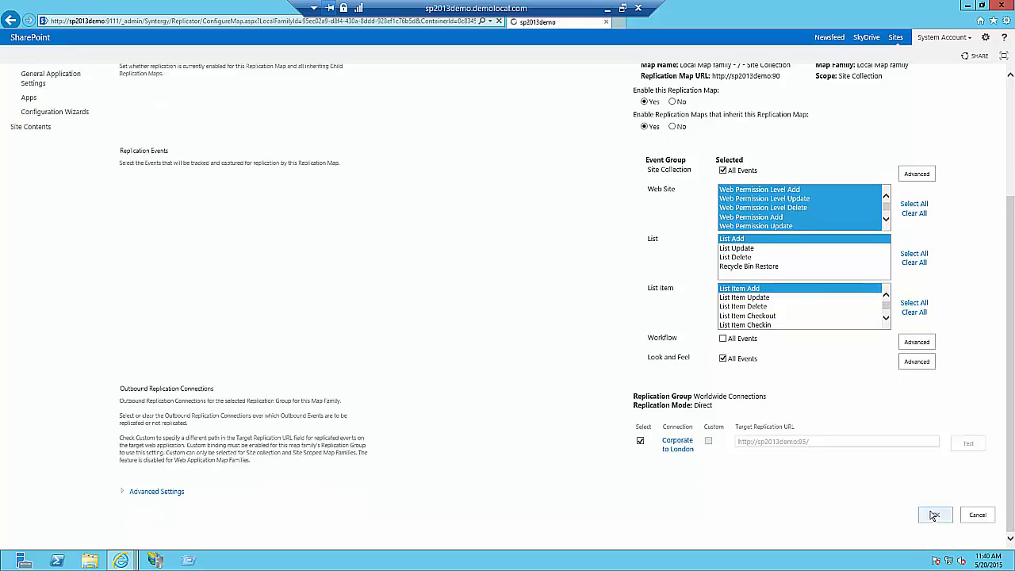